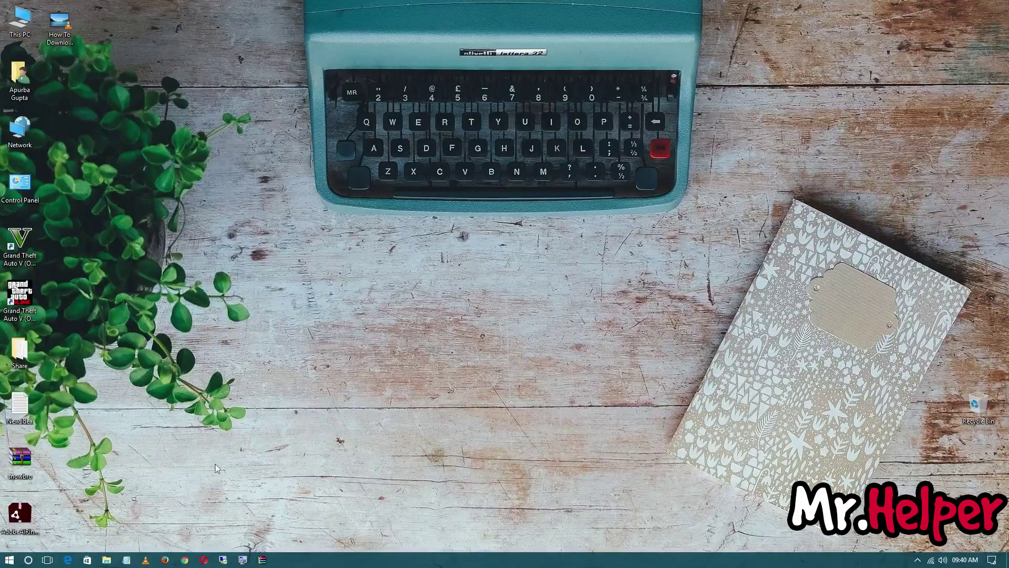
Launch WinRAR from the taskbar so it lists the System32 folder.
{"action": "left_click", "coordinate": [261, 559]}
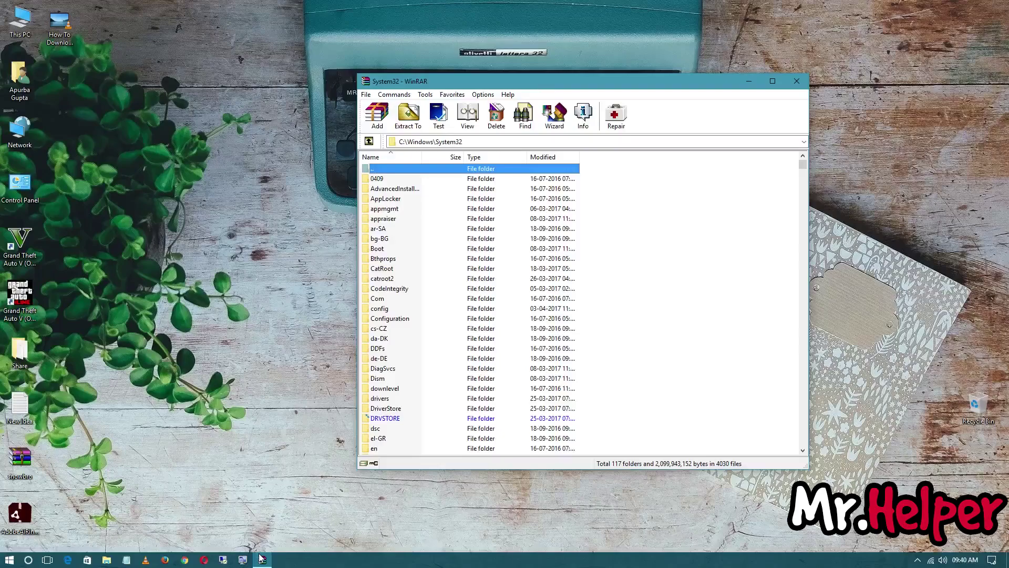
{"action": "left_click_drag", "start_coordinate": [109, 407], "coordinate": [2, 510]}
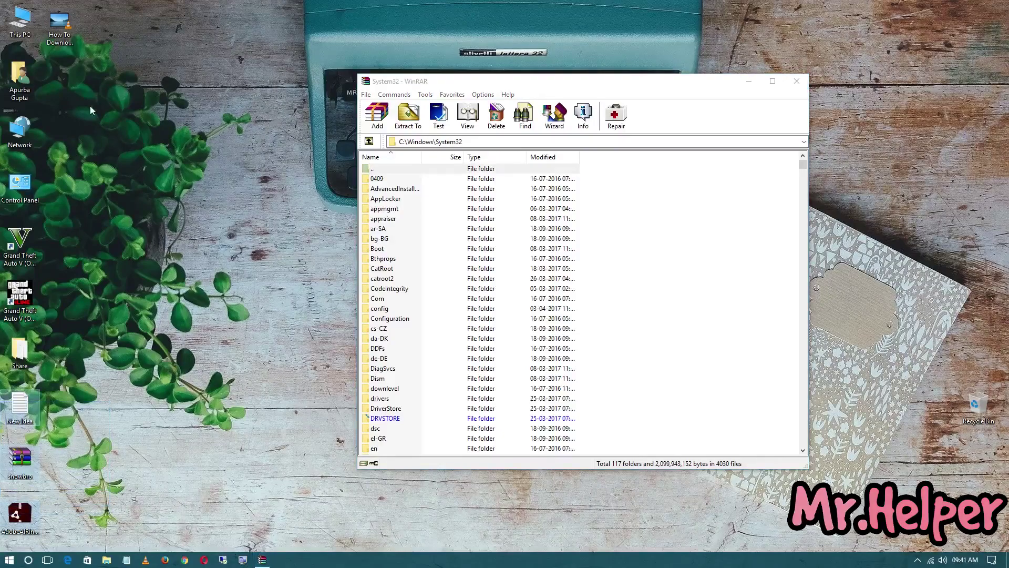
{"action": "left_click_drag", "start_coordinate": [67, 35], "coordinate": [89, 71]}
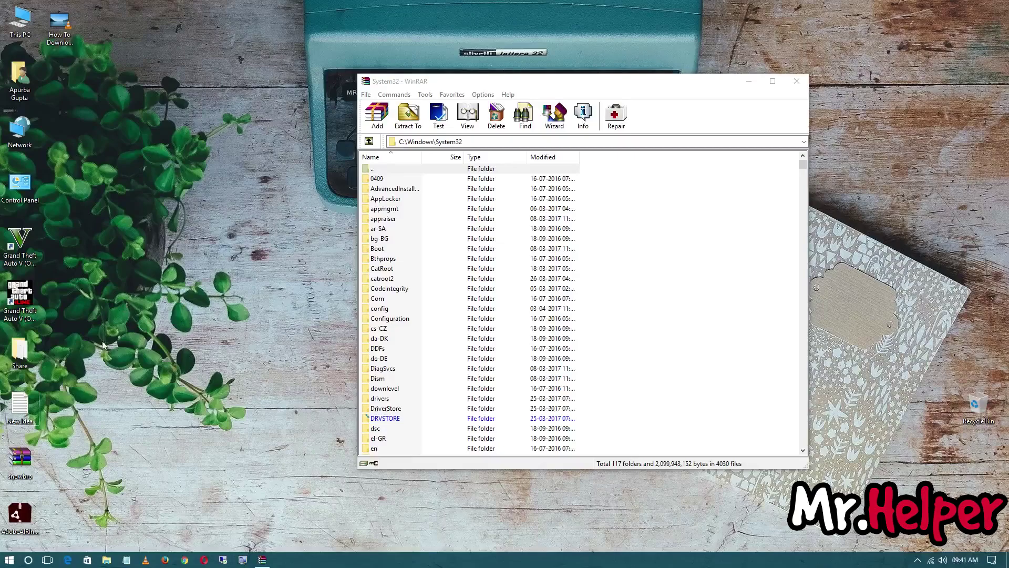
{"action": "left_click_drag", "start_coordinate": [73, 395], "coordinate": [38, 461]}
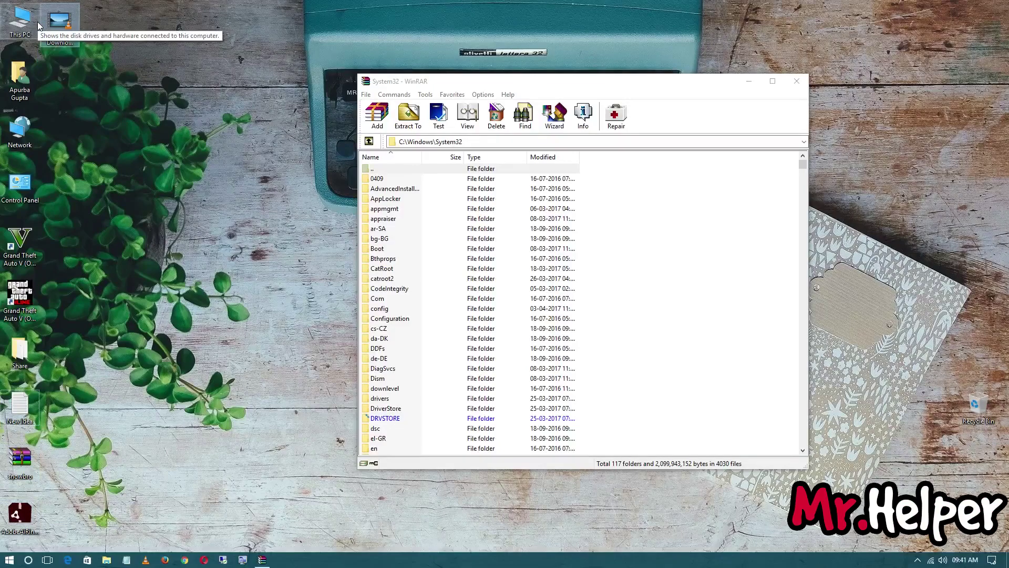
Create a new desktop folder named RAR.
{"action": "right_click", "coordinate": [108, 128]}
{"action": "mouse_move", "coordinate": [166, 228]}
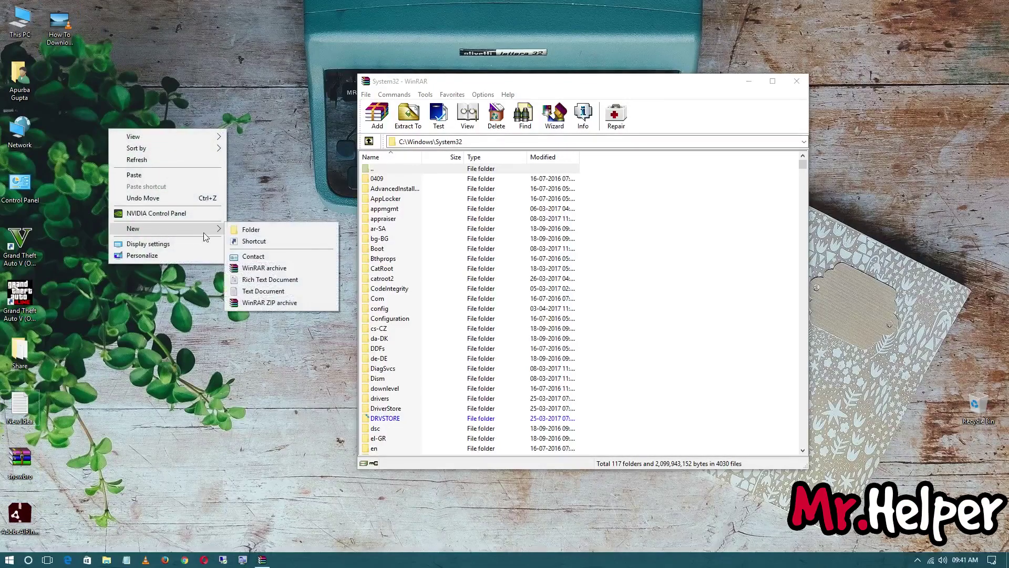
{"action": "left_click", "coordinate": [251, 233]}
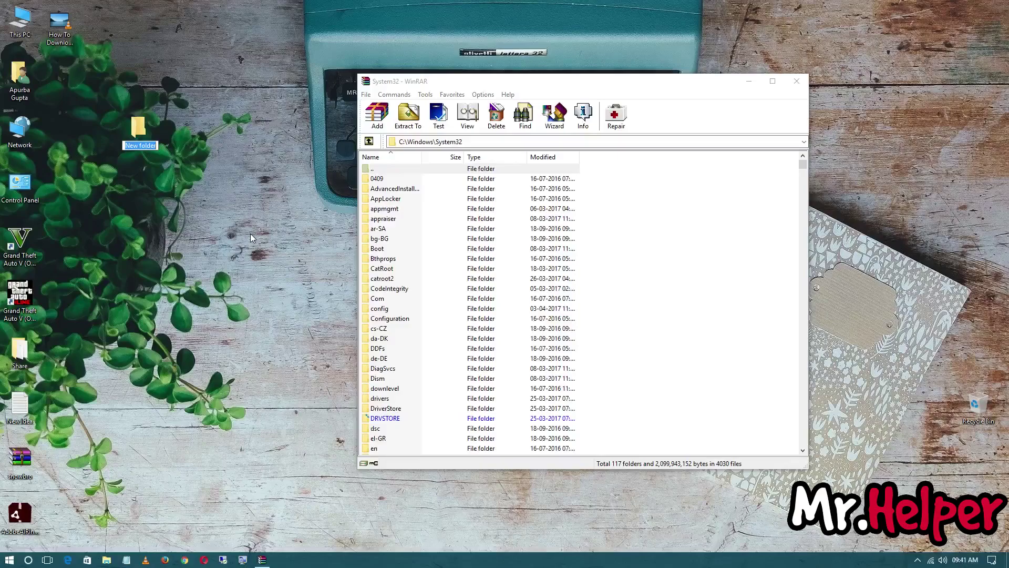
{"action": "type", "text": "RAR"}
{"action": "key", "text": "Return"}
Move the iTunes video and three other files into RAR, then open it.
{"action": "mouse_move", "coordinate": [60, 38]}
{"action": "left_mouse_down"}
{"action": "mouse_move", "coordinate": [113, 137]}
{"action": "mouse_move", "coordinate": [130, 137]}
{"action": "left_mouse_up"}
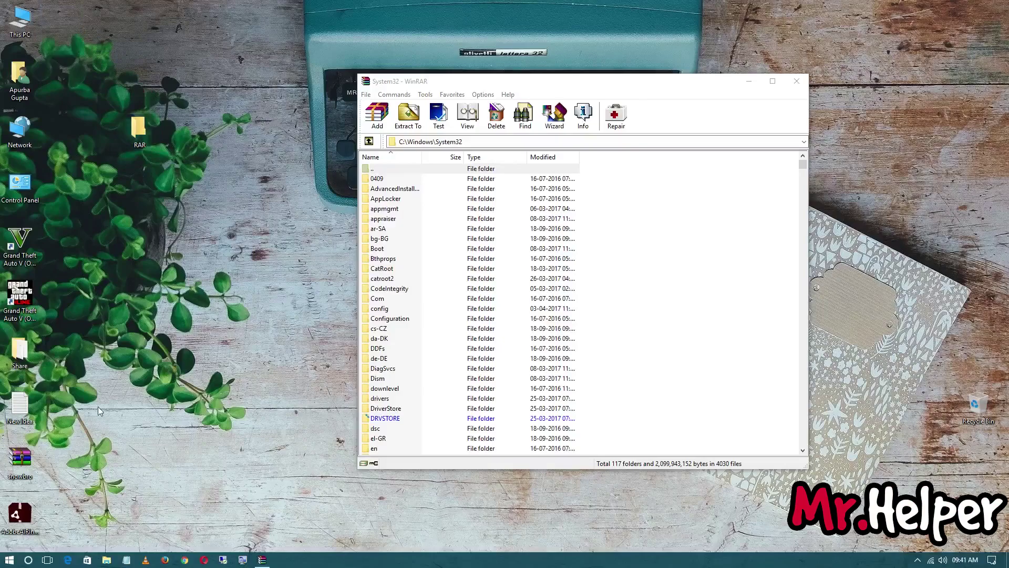
{"action": "left_click_drag", "start_coordinate": [97, 406], "coordinate": [2, 505]}
{"action": "left_click_drag", "start_coordinate": [20, 410], "coordinate": [141, 136]}
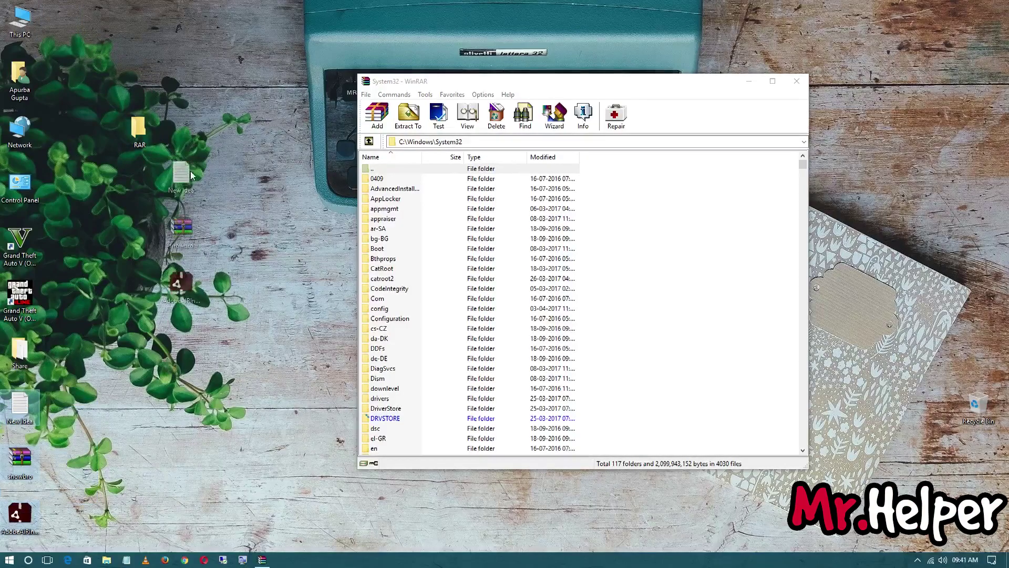
{"action": "double_click", "coordinate": [140, 139]}
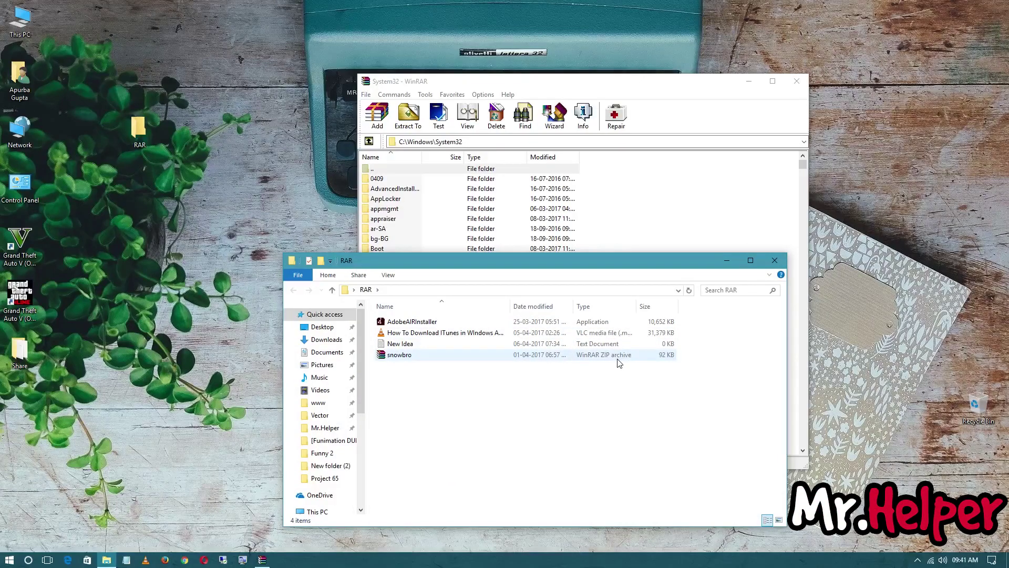
Close Explorer, move WinRAR up from System32 to Desktop, and select RAR.
{"action": "left_click", "coordinate": [772, 261]}
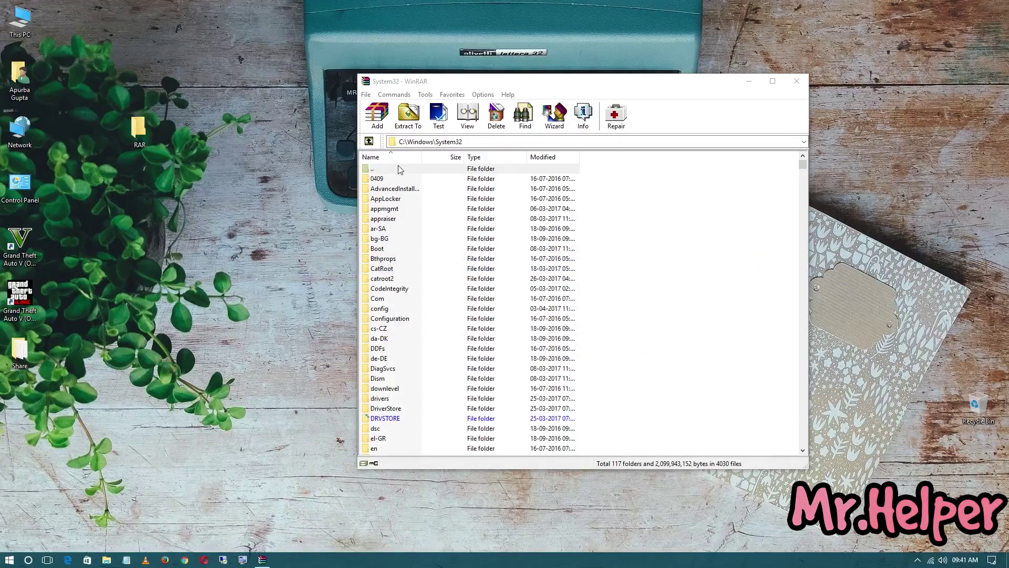
{"action": "left_click", "coordinate": [368, 141]}
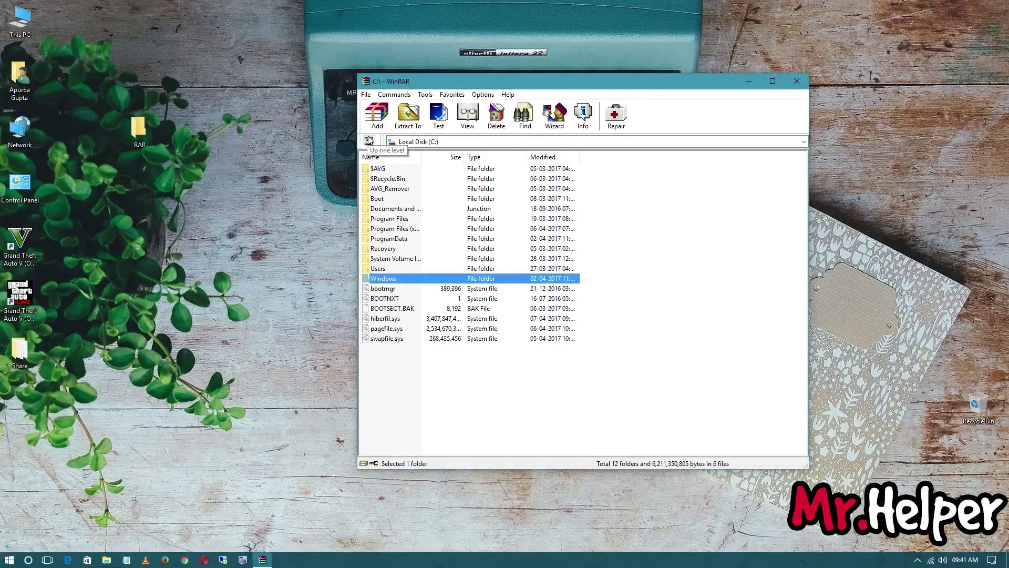
{"action": "left_click", "coordinate": [369, 141]}
{"action": "left_click", "coordinate": [388, 249]}
{"action": "double_click", "coordinate": [388, 250]}
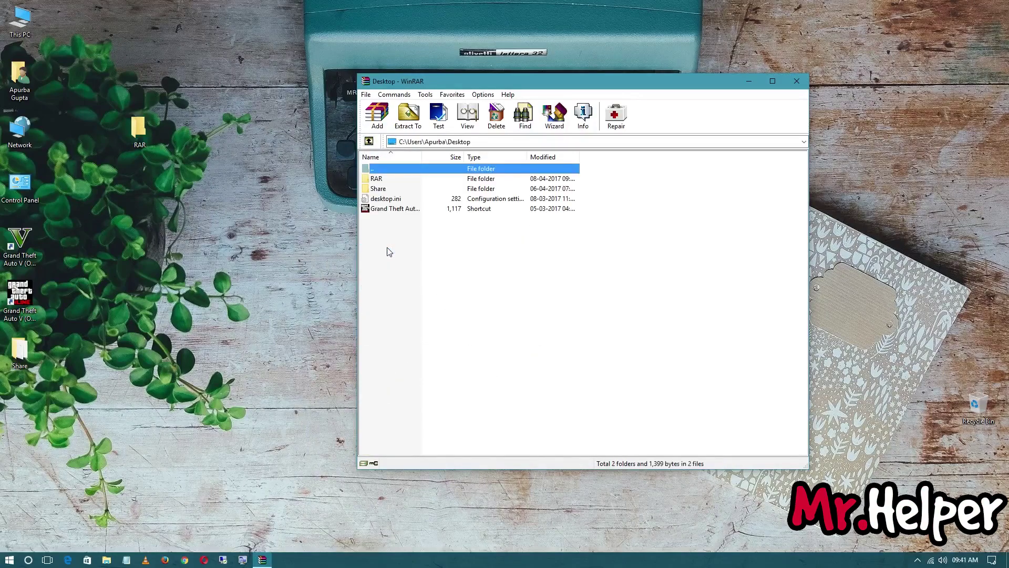
{"action": "left_click", "coordinate": [377, 178]}
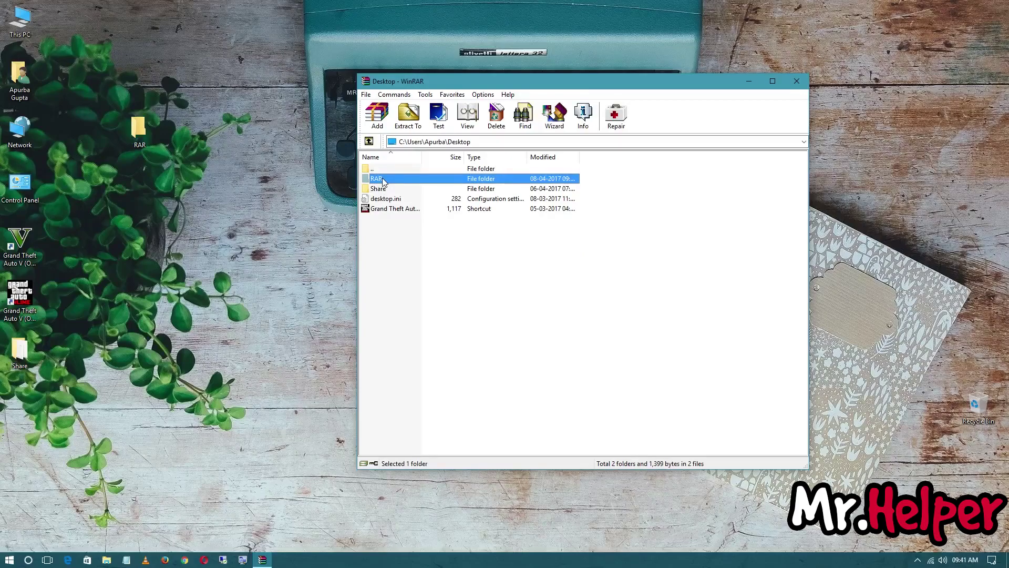
Add the RAR folder to a new archive and enter the name Win.rar.
{"action": "right_click", "coordinate": [384, 182]}
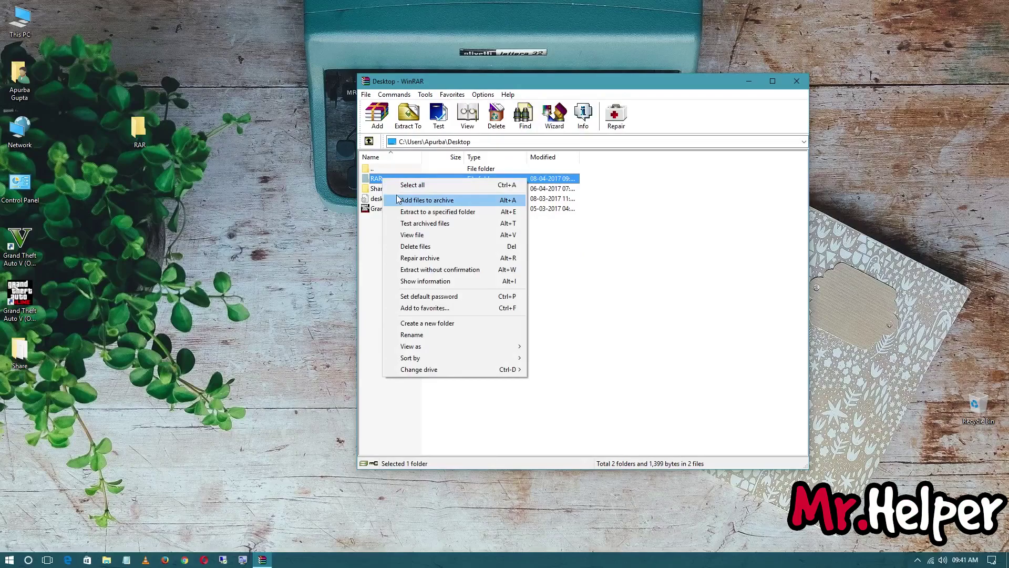
{"action": "left_click", "coordinate": [397, 200]}
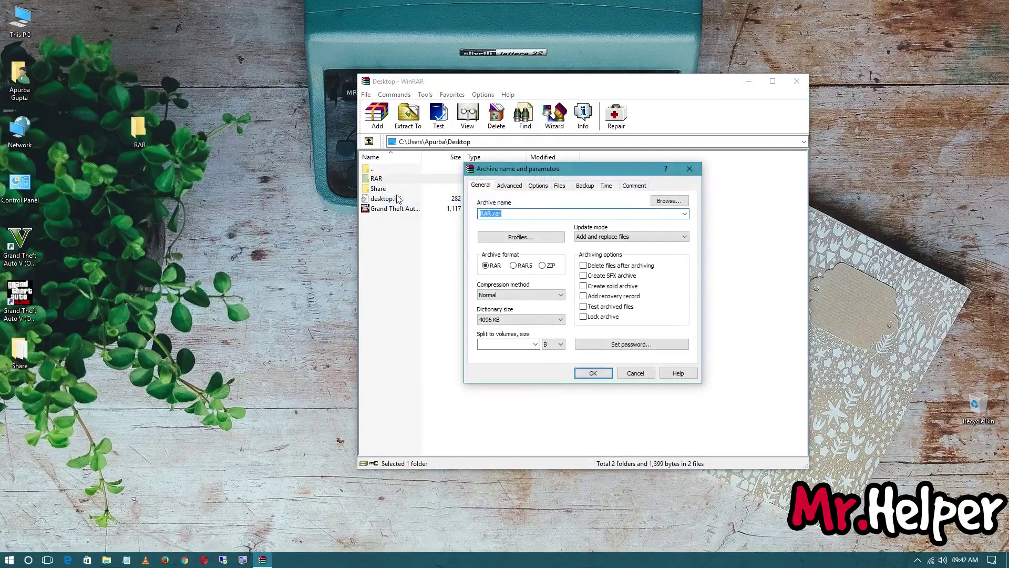
{"action": "left_click", "coordinate": [491, 213]}
{"action": "type", "text": "Win"}
{"action": "left_click", "coordinate": [542, 266]}
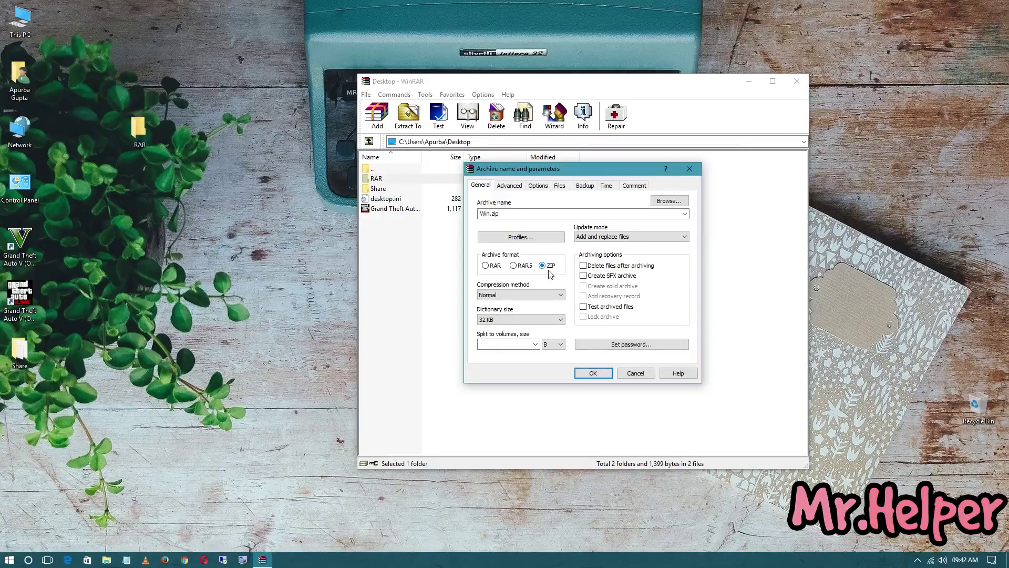
{"action": "left_click", "coordinate": [513, 266]}
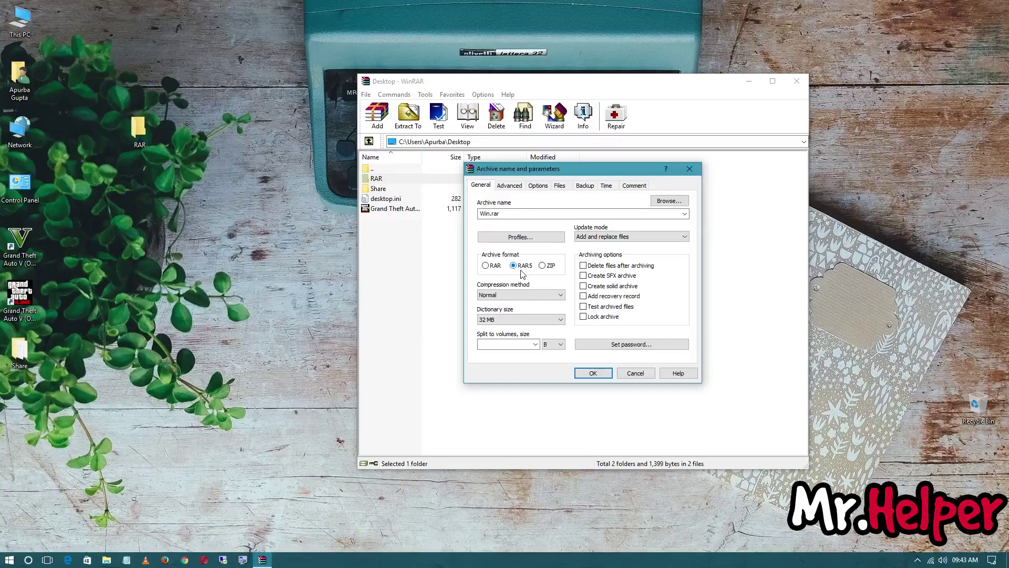
{"action": "left_click", "coordinate": [490, 265]}
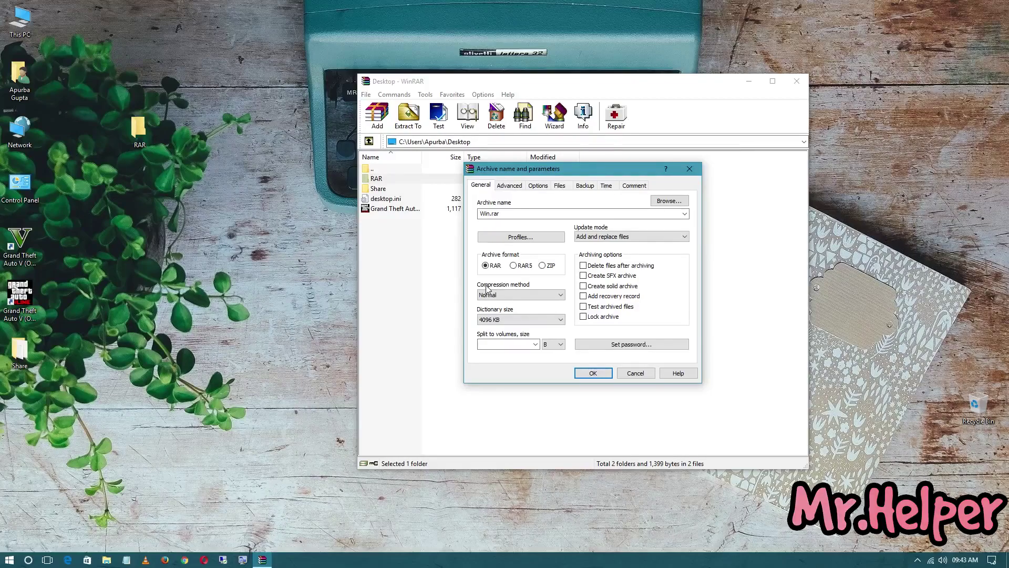
Set the archive's compression method to Store.
{"action": "left_click", "coordinate": [497, 295]}
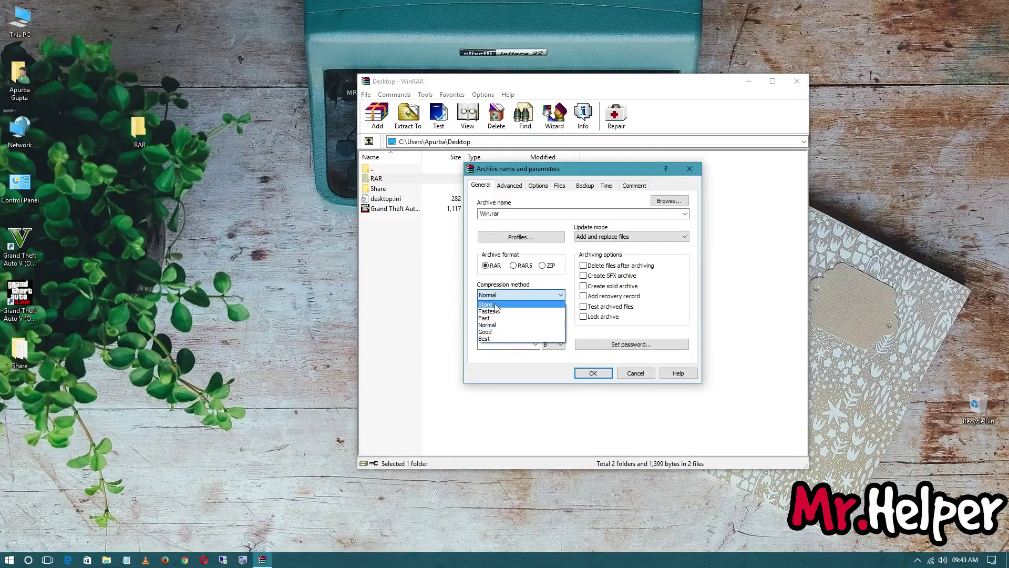
{"action": "left_click", "coordinate": [497, 305]}
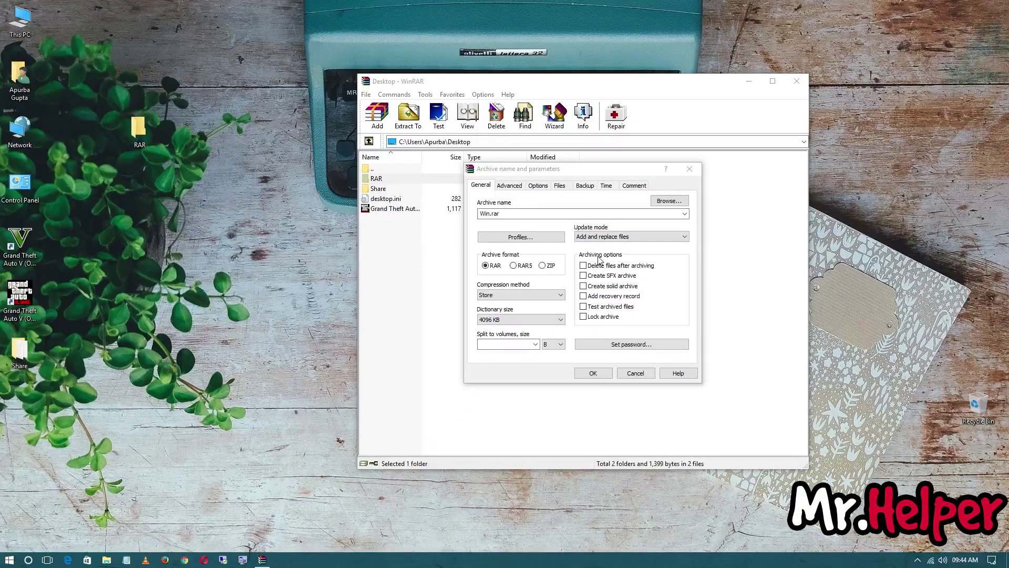
Confirm to build Win.rar, then select its desktop icon and keep the name Win.
{"action": "left_click", "coordinate": [592, 373]}
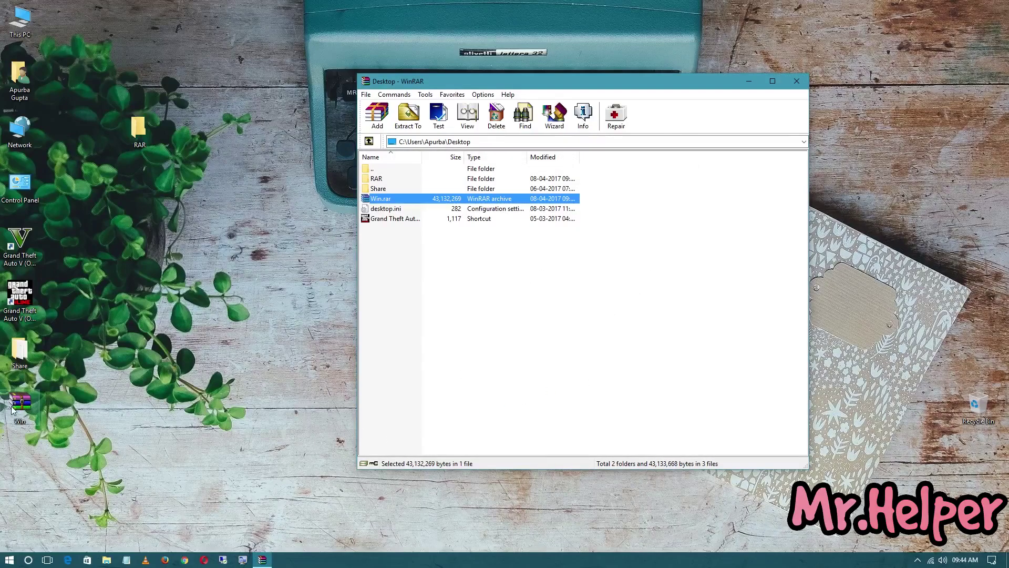
{"action": "left_click", "coordinate": [32, 406]}
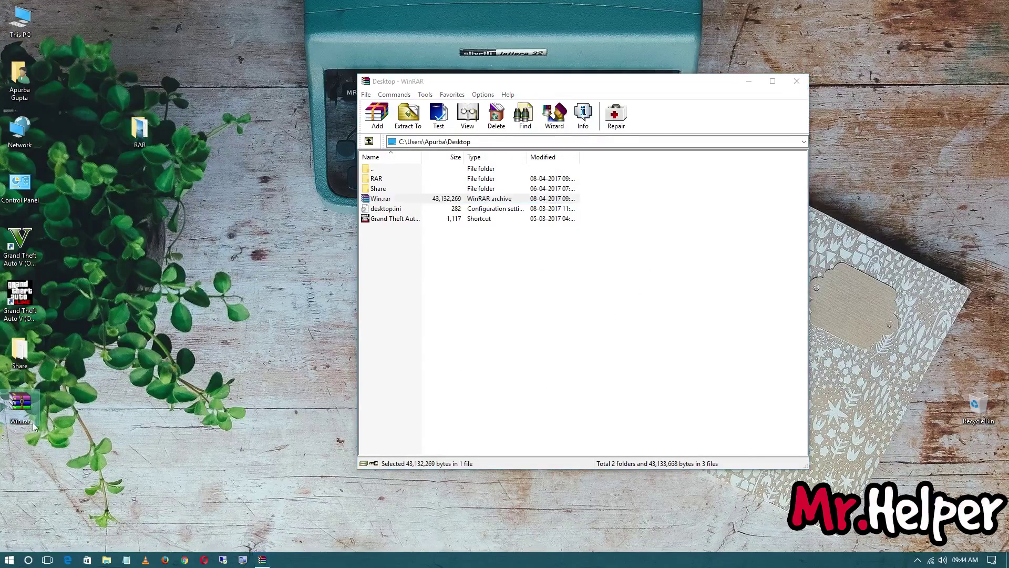
{"action": "key", "text": "F2"}
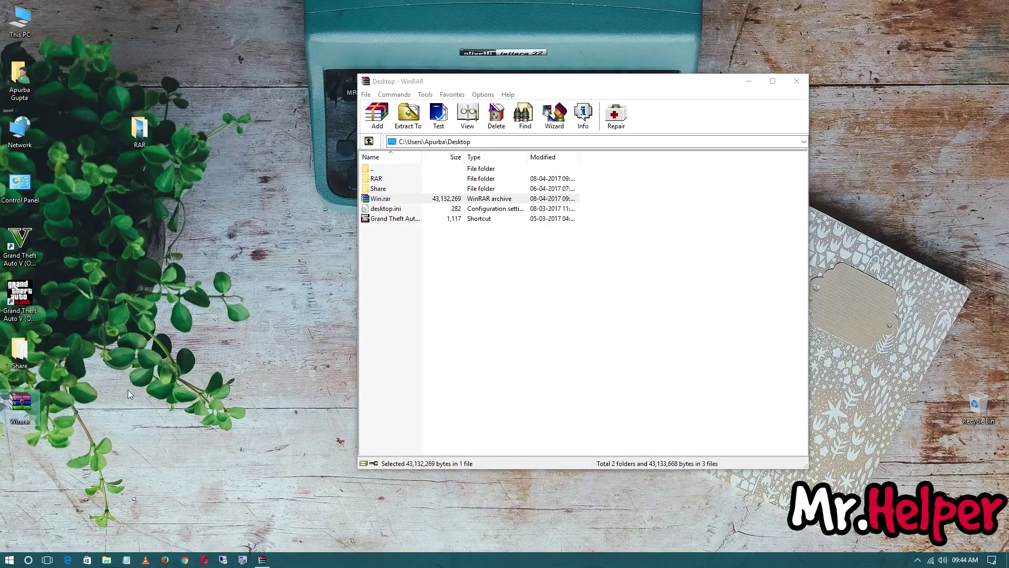
{"action": "left_click", "coordinate": [749, 81]}
Refresh the desktop so the RAR folder aligns beneath Win.rar.
{"action": "right_click", "coordinate": [376, 165]}
{"action": "left_click", "coordinate": [402, 194]}
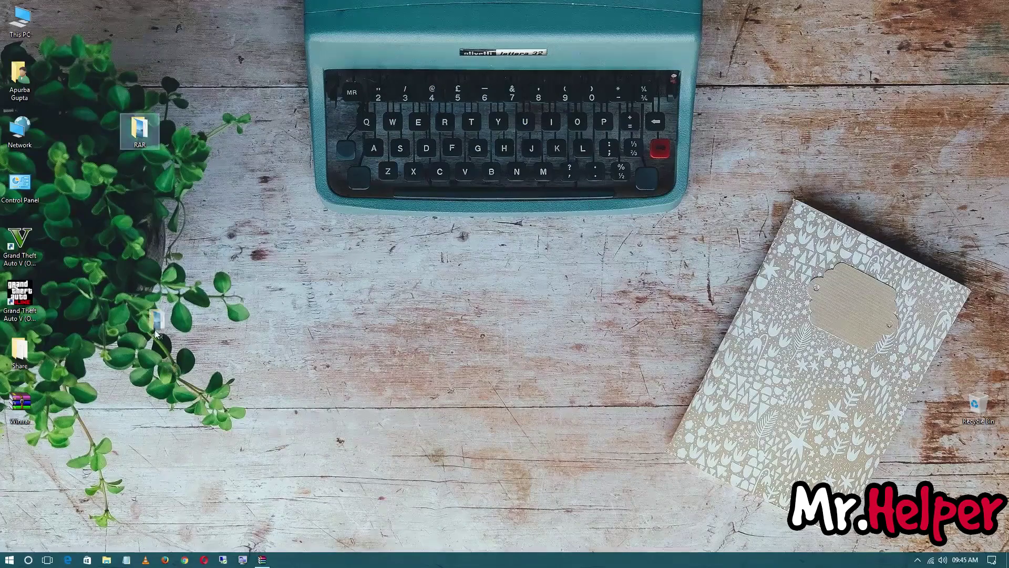